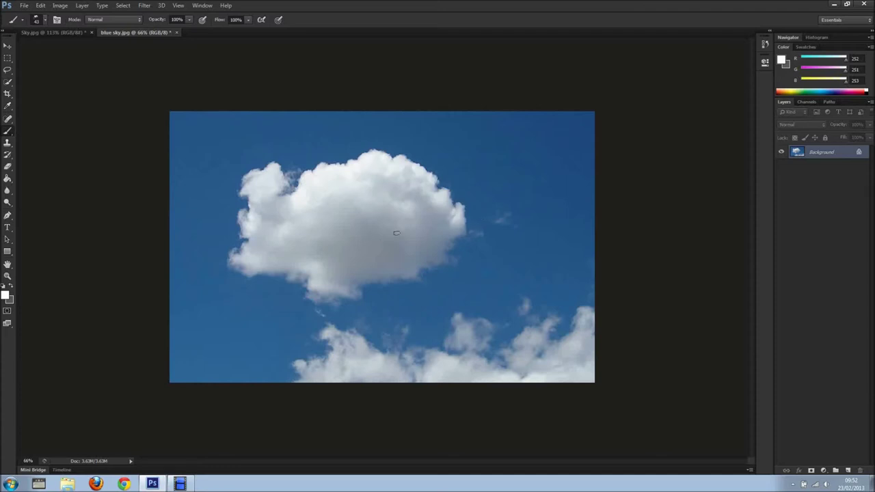
Invert the sky photo's colours, turning the blue sky orange and the clouds dark grey
{"action": "left_click", "coordinate": [60, 5]}
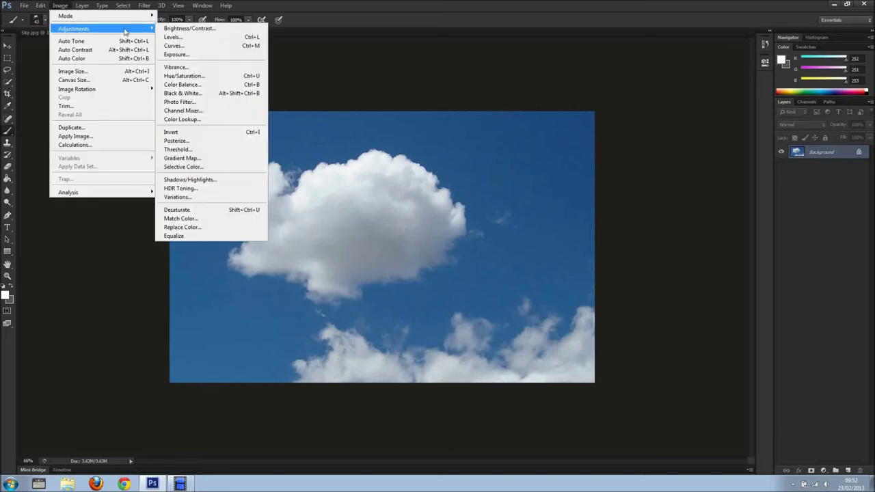
{"action": "mouse_move", "coordinate": [102, 28]}
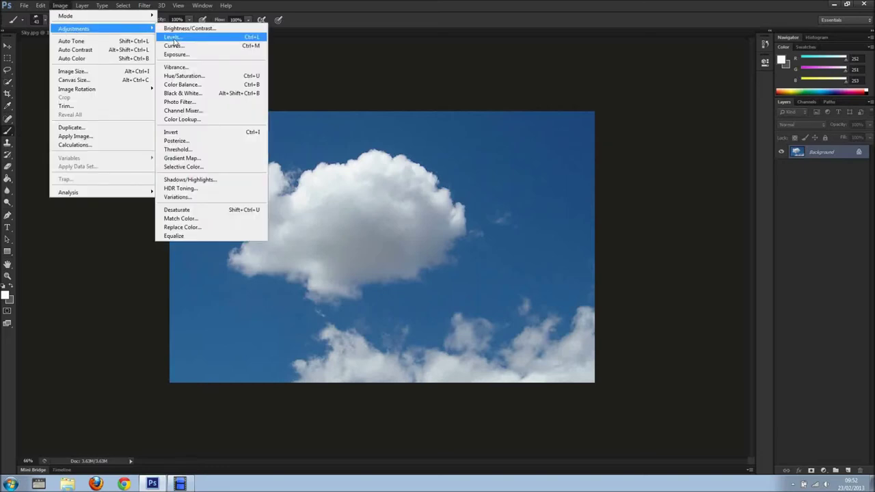
{"action": "left_click", "coordinate": [176, 133]}
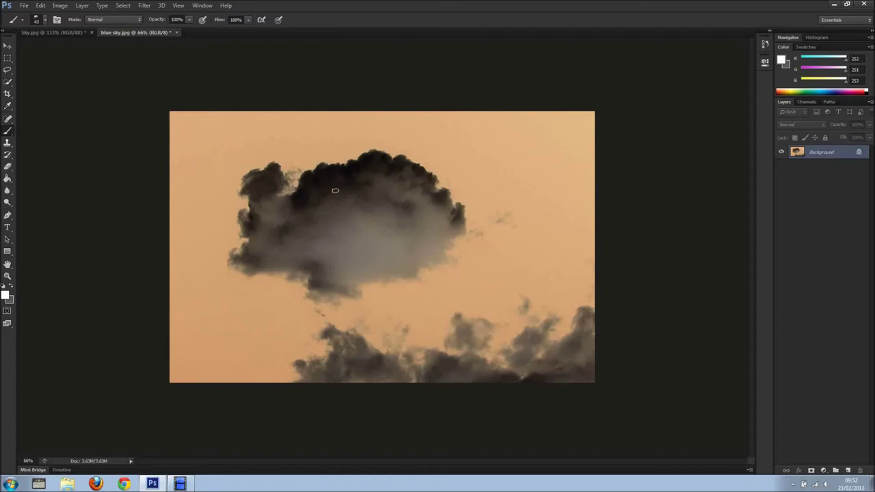
{"action": "left_click", "coordinate": [58, 6]}
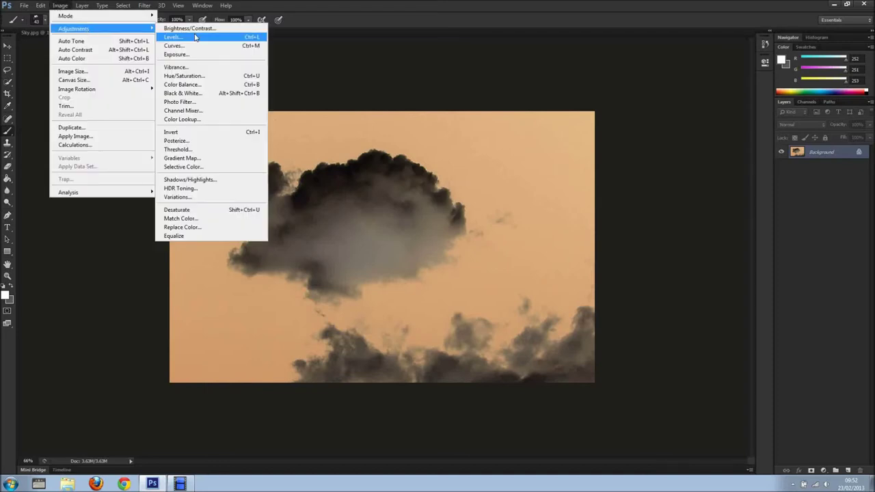
Apply Levels, sampling the white point from the sky twice so it turns nearly white
{"action": "left_click", "coordinate": [197, 39]}
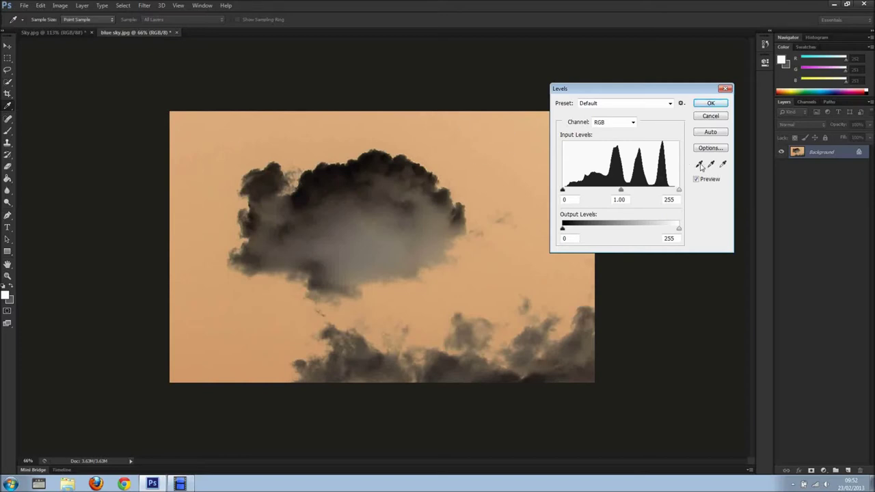
{"action": "left_click", "coordinate": [723, 165]}
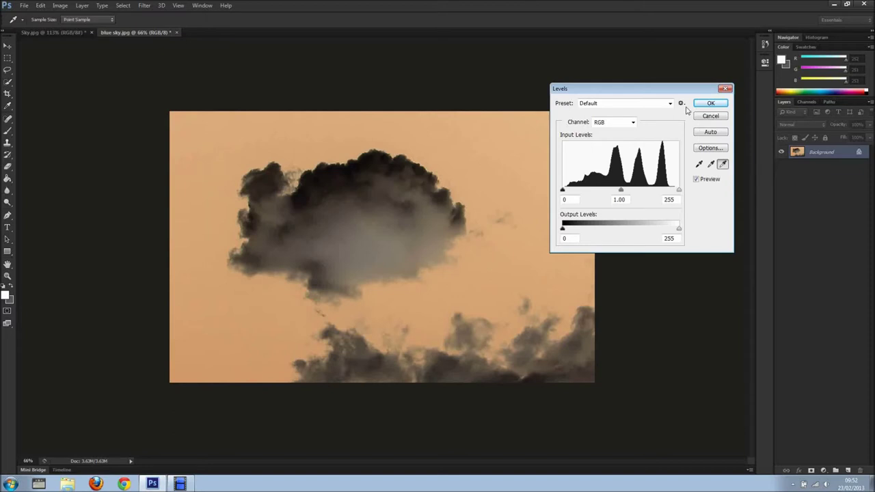
{"action": "left_click_drag", "start_coordinate": [681, 88], "coordinate": [732, 65]}
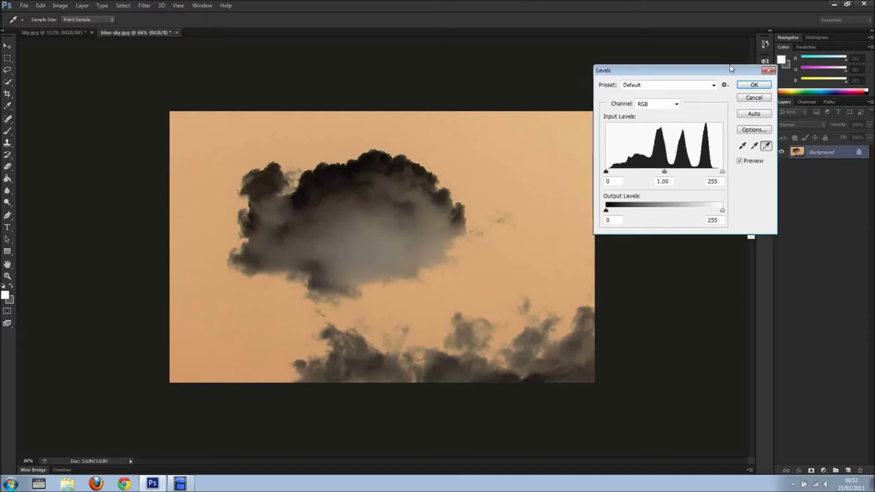
{"action": "left_click", "coordinate": [534, 147]}
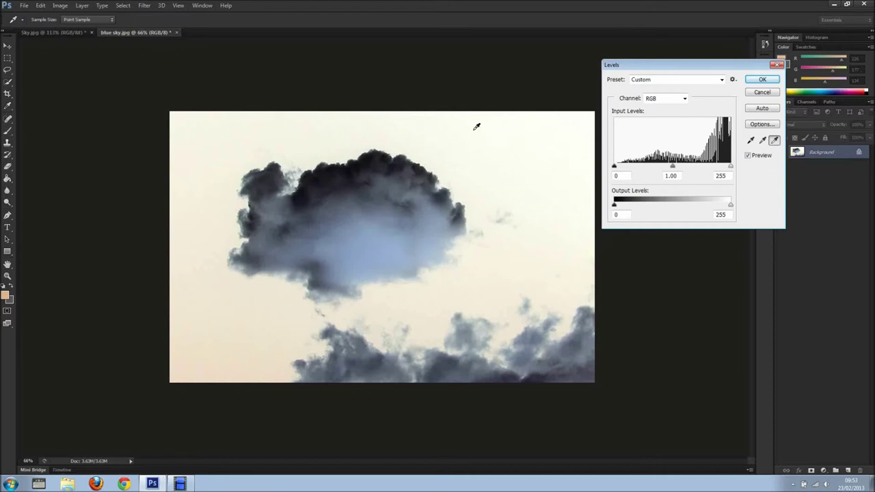
{"action": "left_click", "coordinate": [198, 266]}
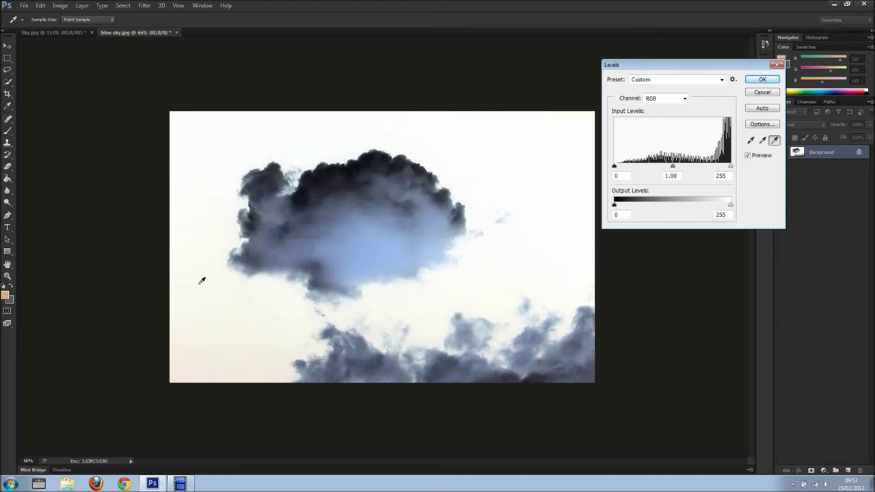
{"action": "left_click", "coordinate": [754, 82]}
{"action": "key", "text": "b"}
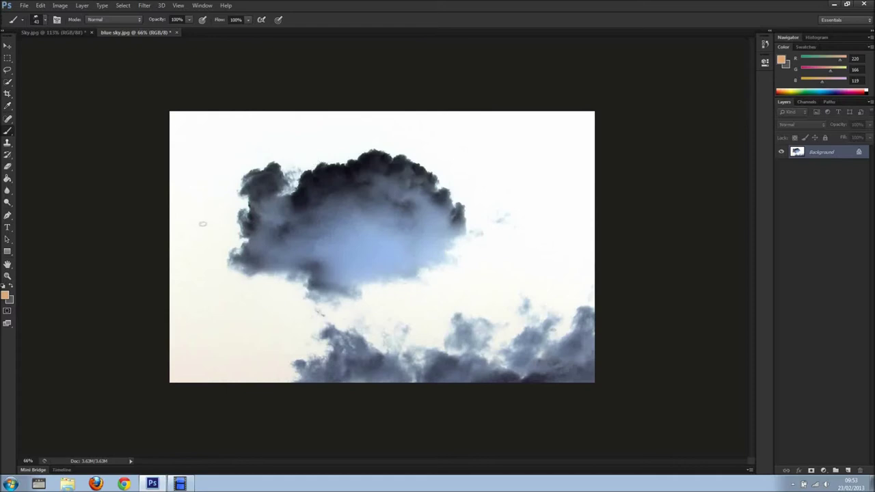
Set up a soft round brush at 0% hardness and 93 px
{"action": "right_click", "coordinate": [8, 133]}
{"action": "left_click", "coordinate": [45, 21]}
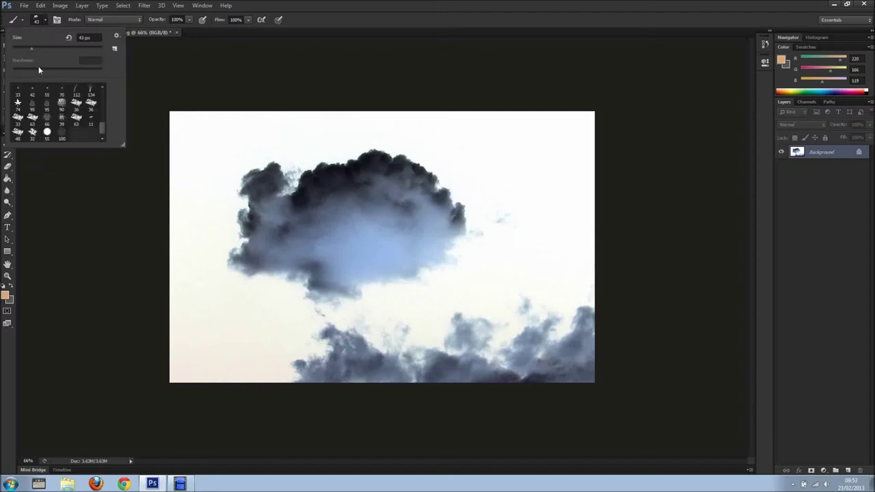
{"action": "left_click_drag", "start_coordinate": [103, 125], "coordinate": [103, 95]}
{"action": "left_click", "coordinate": [76, 90]}
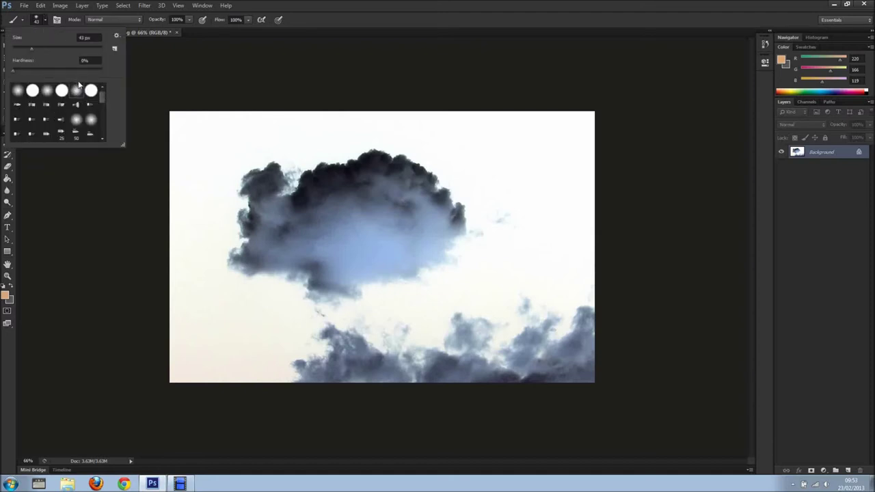
{"action": "left_click", "coordinate": [54, 49]}
{"action": "left_click", "coordinate": [508, 28]}
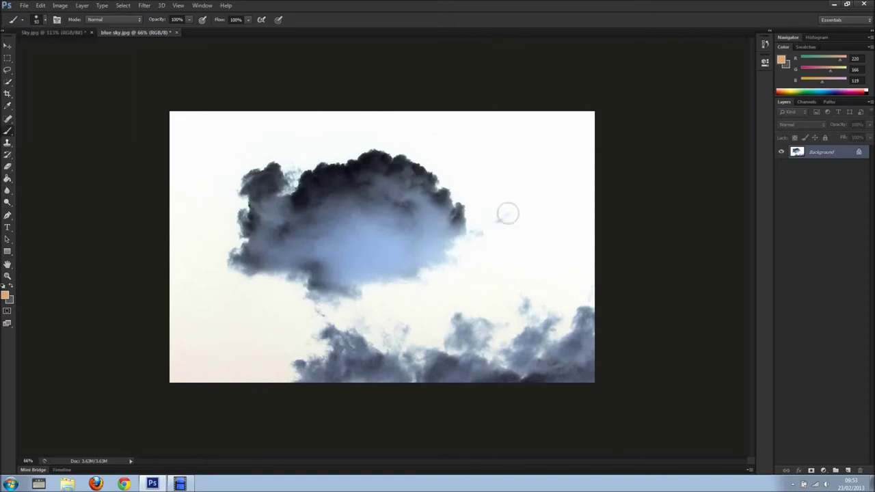
Sample white and paint out the stray wisp and the lower clouds
{"action": "left_click", "coordinate": [546, 234], "text": "alt"}
{"action": "left_click_drag", "start_coordinate": [523, 226], "coordinate": [505, 223]}
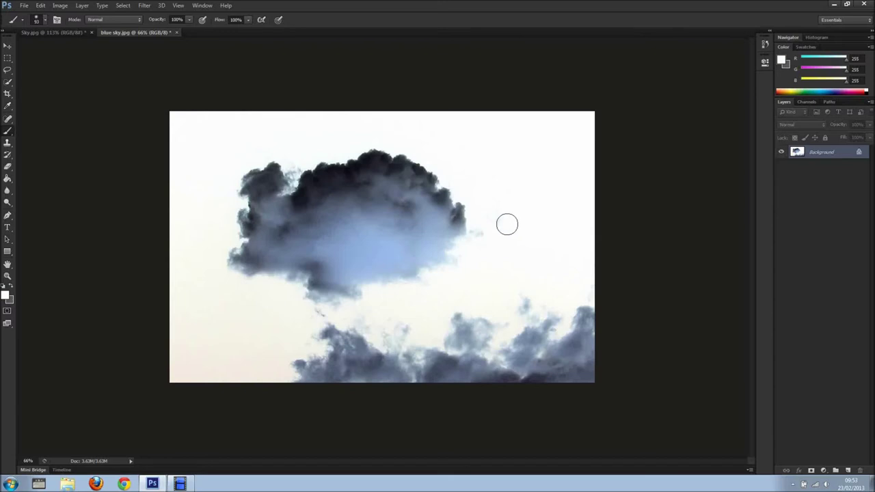
{"action": "mouse_move", "coordinate": [460, 314]}
{"action": "left_mouse_down"}
{"action": "mouse_move", "coordinate": [316, 326]}
{"action": "mouse_move", "coordinate": [342, 369]}
{"action": "mouse_move", "coordinate": [336, 353]}
{"action": "mouse_move", "coordinate": [289, 375]}
{"action": "mouse_move", "coordinate": [365, 365]}
{"action": "mouse_move", "coordinate": [472, 328]}
{"action": "mouse_move", "coordinate": [508, 345]}
{"action": "mouse_move", "coordinate": [562, 326]}
{"action": "mouse_move", "coordinate": [585, 336]}
{"action": "mouse_move", "coordinate": [453, 354]}
{"action": "mouse_move", "coordinate": [553, 349]}
{"action": "mouse_move", "coordinate": [574, 370]}
{"action": "mouse_move", "coordinate": [575, 361]}
{"action": "mouse_move", "coordinate": [344, 371]}
{"action": "mouse_move", "coordinate": [490, 380]}
{"action": "left_mouse_up"}
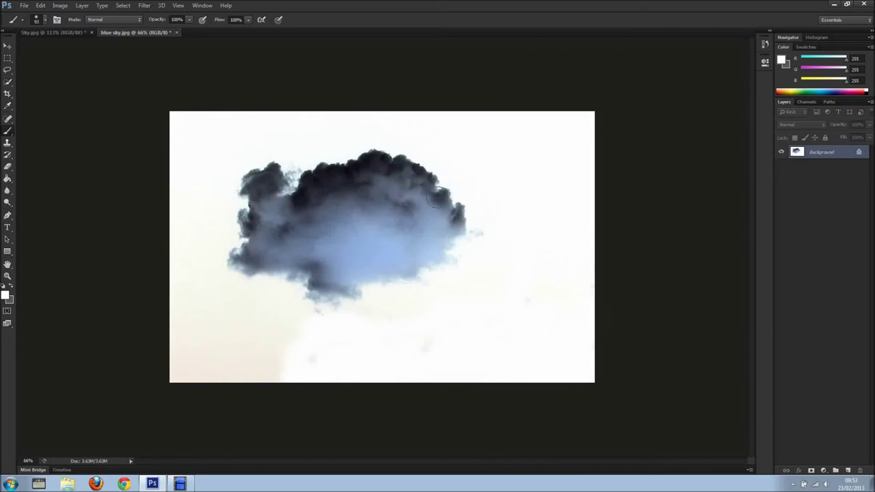
Define the isolated dark cloud as a brush preset named 'nuvem'
{"action": "left_click", "coordinate": [41, 5]}
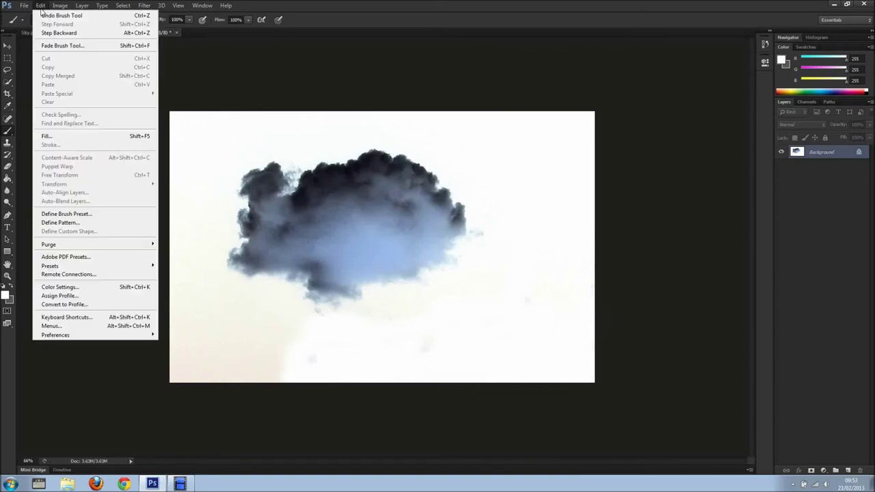
{"action": "left_click", "coordinate": [78, 215]}
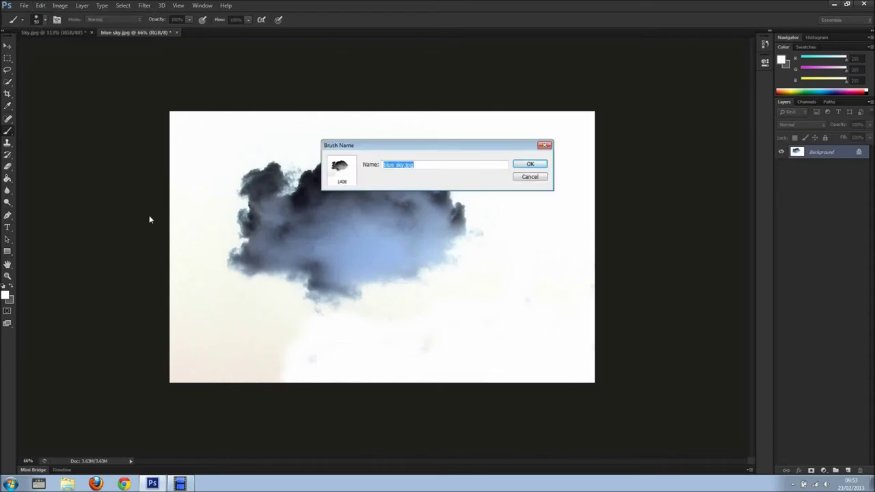
{"action": "type", "text": "nuvem"}
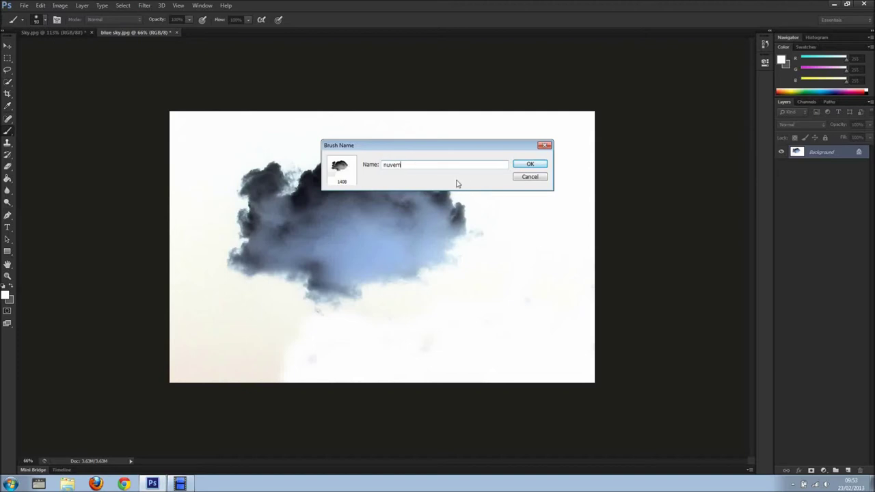
{"action": "left_click", "coordinate": [530, 165]}
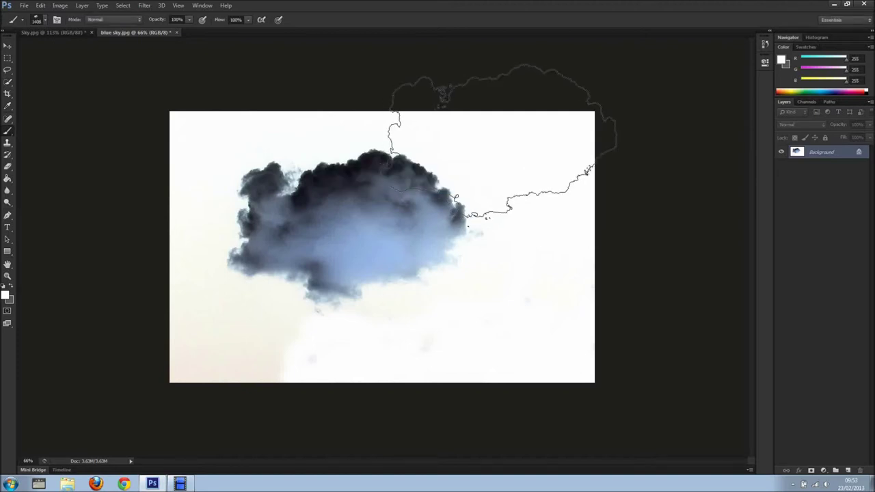
Switch to the Sky.jpg document and shrink the cloud brush to about 600 px
{"action": "left_click", "coordinate": [67, 33]}
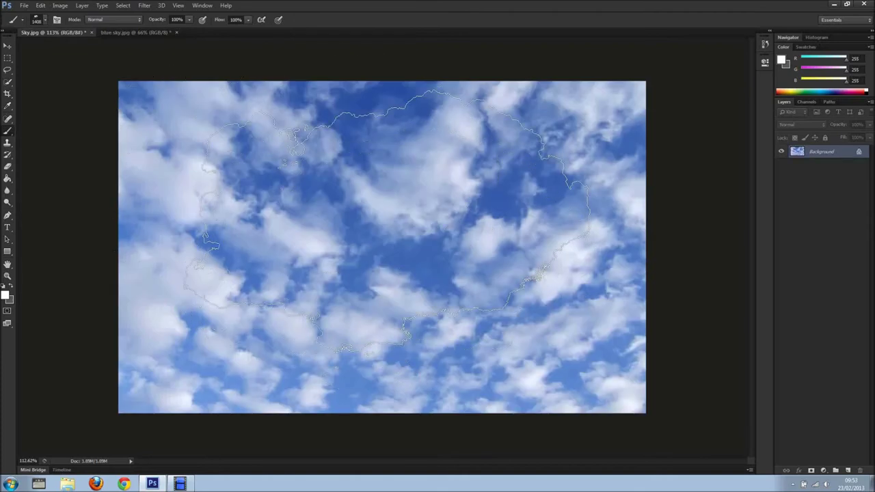
{"action": "key", "text": "bracketleft"}
{"action": "key", "text": "bracketleft"}
{"action": "key", "text": "bracketleft"}
{"action": "key", "text": "bracketleft"}
{"action": "key", "text": "bracketleft"}
{"action": "key", "text": "bracketleft"}
{"action": "key", "text": "bracketleft"}
{"action": "key", "text": "bracketleft"}
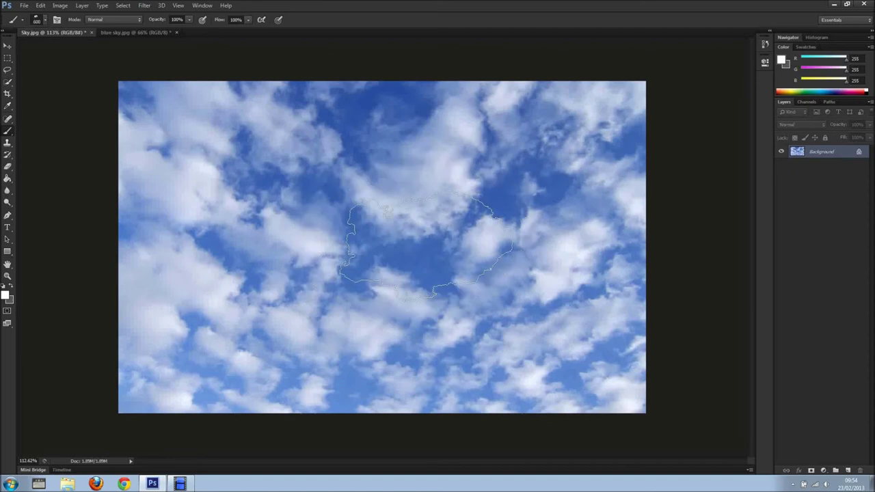
{"action": "right_click", "coordinate": [441, 253]}
{"action": "left_click", "coordinate": [505, 275]}
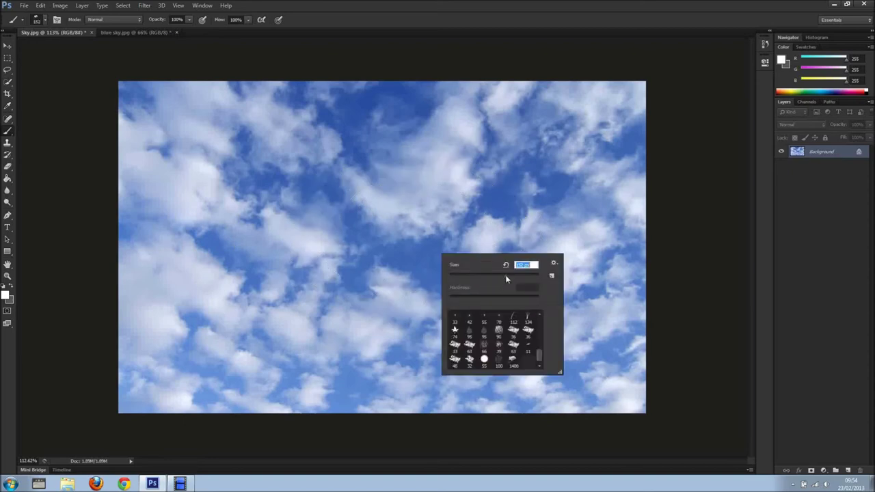
{"action": "left_click", "coordinate": [485, 273]}
{"action": "left_click", "coordinate": [443, 19]}
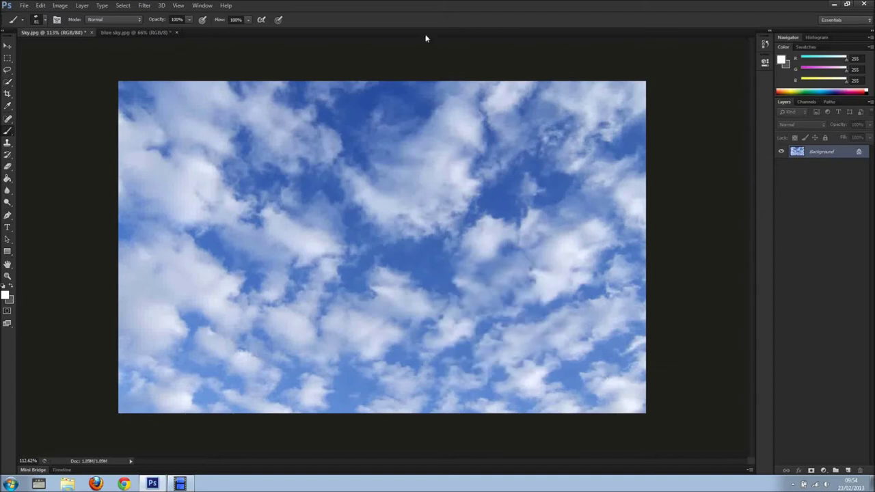
Type 'Nuvem' in white 125 pt Rockwell Extra Bold across the sky and add a layer above
{"action": "left_click", "coordinate": [8, 228]}
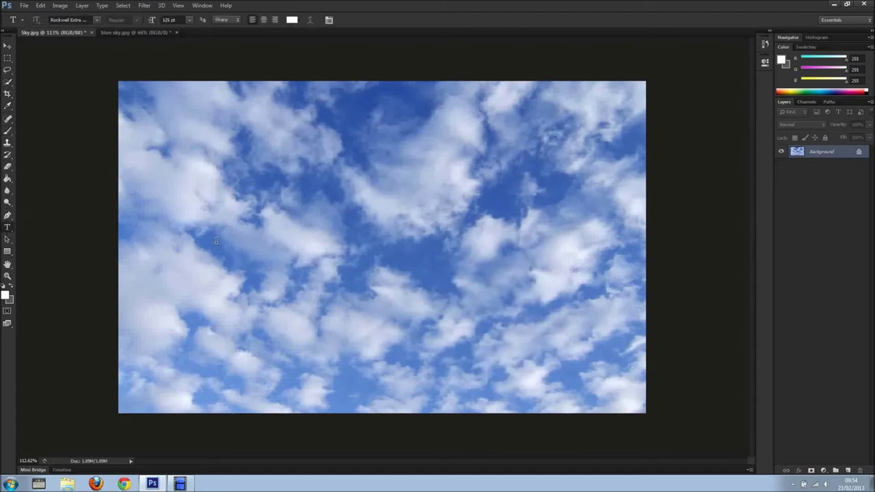
{"action": "left_click", "coordinate": [250, 240]}
{"action": "type", "text": "Nu"}
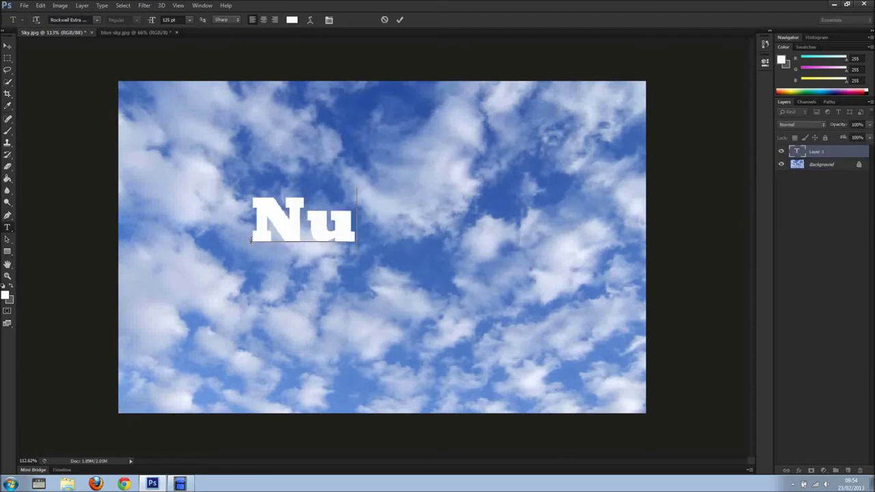
{"action": "type", "text": "vem"}
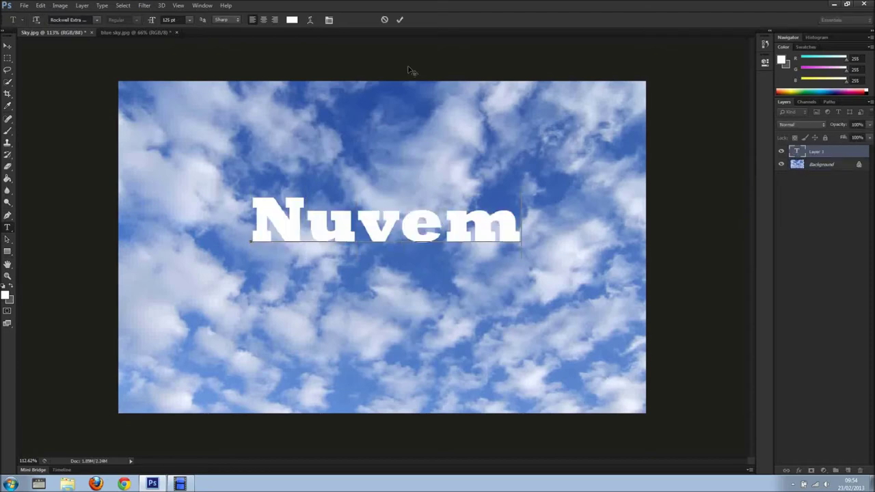
{"action": "left_click", "coordinate": [400, 19]}
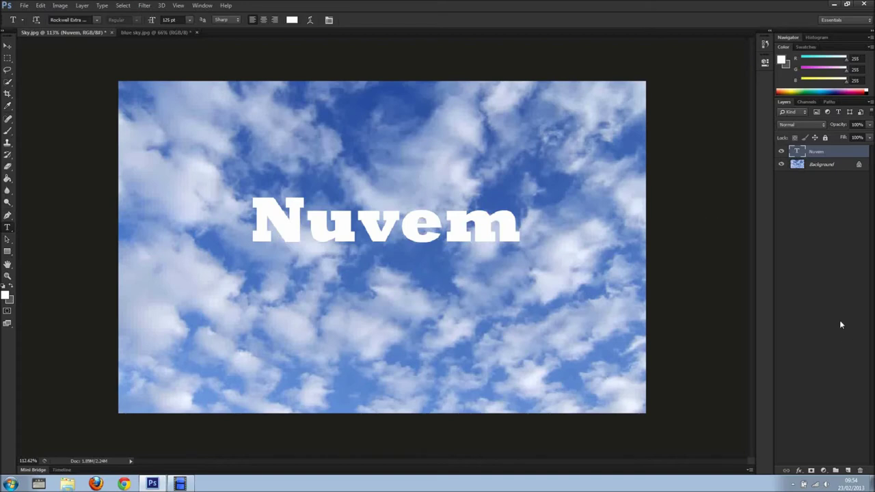
{"action": "left_click", "coordinate": [848, 471]}
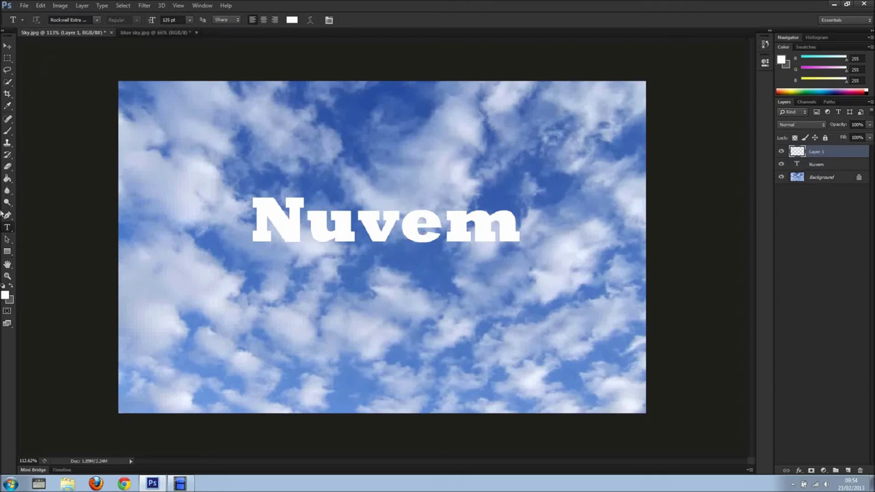
Select the 1400 px cloud brush preset and shrink it to about 250 px
{"action": "left_click", "coordinate": [9, 131]}
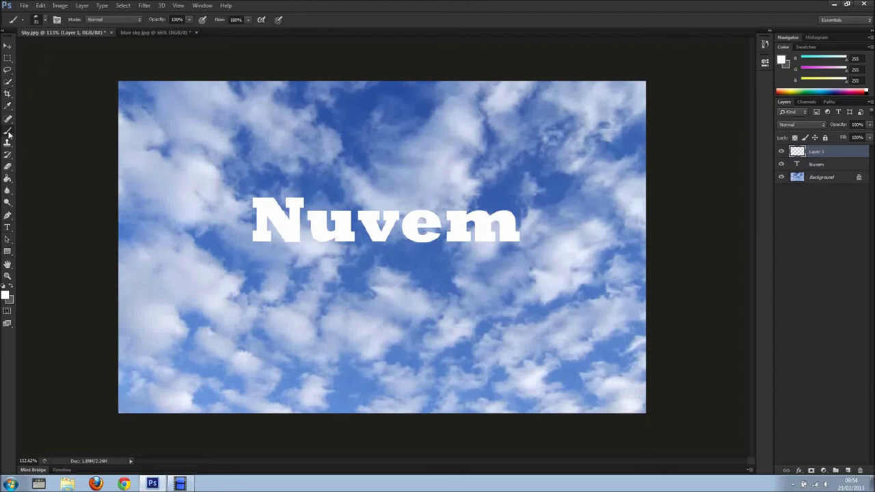
{"action": "left_click", "coordinate": [45, 19]}
{"action": "left_click", "coordinate": [76, 132]}
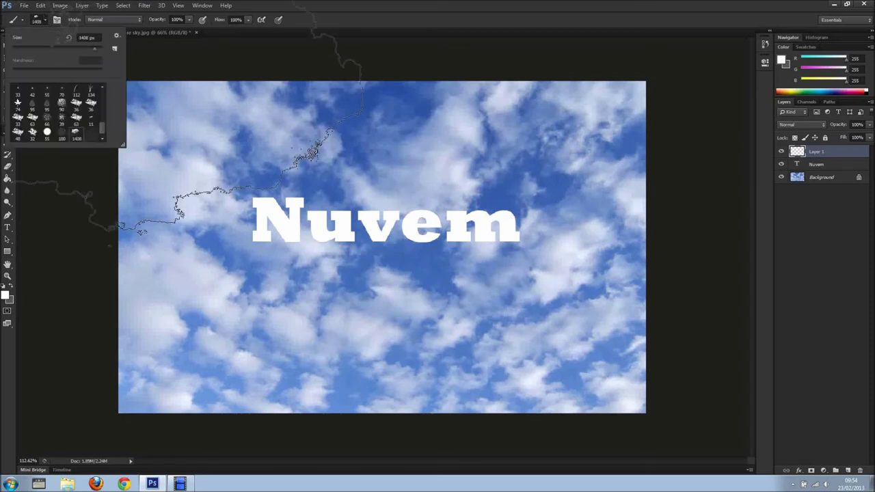
{"action": "left_click", "coordinate": [443, 18]}
{"action": "key", "text": "bracketleft"}
{"action": "key", "text": "bracketleft"}
{"action": "key", "text": "bracketleft"}
{"action": "key", "text": "bracketleft"}
{"action": "key", "text": "bracketleft"}
{"action": "key", "text": "bracketleft"}
{"action": "key", "text": "bracketleft"}
{"action": "key", "text": "bracketleft"}
{"action": "key", "text": "bracketleft"}
{"action": "key", "text": "bracketleft"}
{"action": "key", "text": "bracketleft"}
{"action": "key", "text": "bracketleft"}
{"action": "key", "text": "bracketleft"}
{"action": "key", "text": "bracketleft"}
{"action": "key", "text": "bracketleft"}
Zoom in and paint cloud texture over the N's serif and diagonal and the u's stem
{"action": "scroll", "coordinate": [281, 219], "scroll_direction": "up", "scroll_amount": 5}
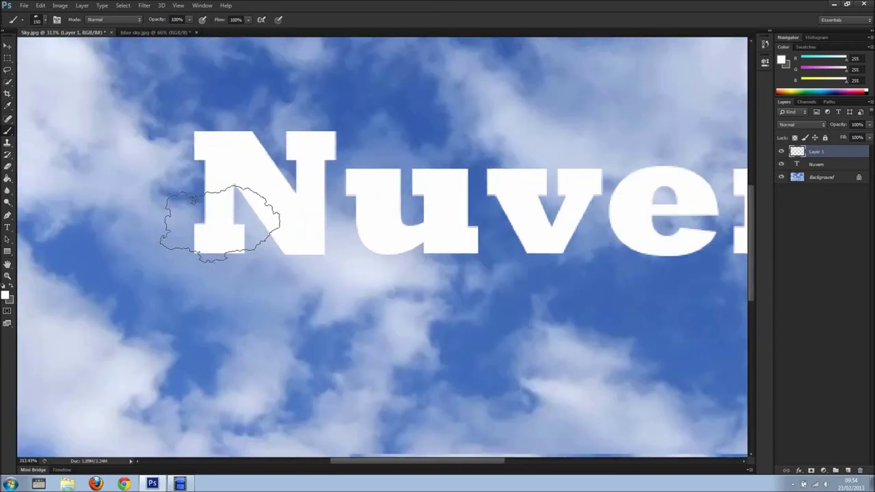
{"action": "key", "text": "bracketleft"}
{"action": "key", "text": "bracketleft"}
{"action": "key", "text": "bracketleft"}
{"action": "key", "text": "bracketleft"}
{"action": "key", "text": "bracketleft"}
{"action": "key", "text": "bracketleft"}
{"action": "key", "text": "bracketleft"}
{"action": "mouse_move", "coordinate": [219, 242]}
{"action": "left_mouse_down"}
{"action": "mouse_move", "coordinate": [210, 234]}
{"action": "mouse_move", "coordinate": [228, 240]}
{"action": "mouse_move", "coordinate": [219, 211]}
{"action": "mouse_move", "coordinate": [220, 145]}
{"action": "mouse_move", "coordinate": [207, 141]}
{"action": "mouse_move", "coordinate": [229, 145]}
{"action": "left_mouse_up"}
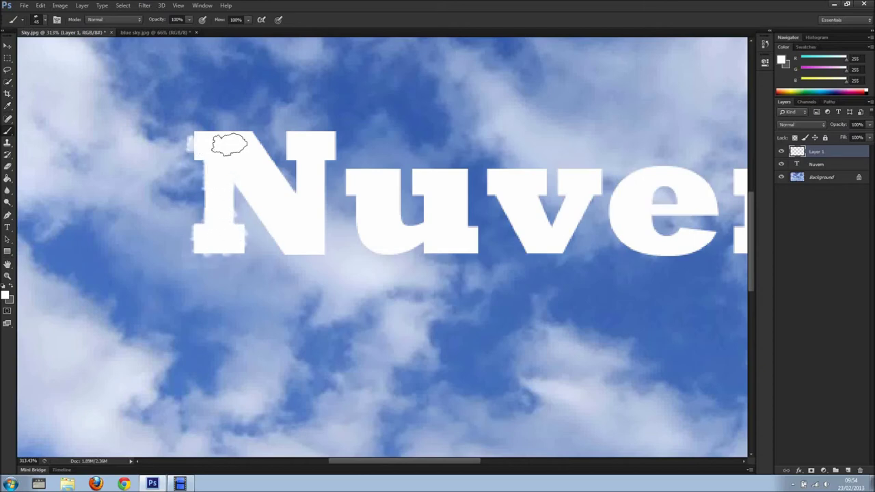
{"action": "mouse_move", "coordinate": [277, 205]}
{"action": "left_mouse_down"}
{"action": "mouse_move", "coordinate": [299, 238]}
{"action": "mouse_move", "coordinate": [315, 194]}
{"action": "mouse_move", "coordinate": [303, 141]}
{"action": "mouse_move", "coordinate": [317, 145]}
{"action": "left_mouse_up"}
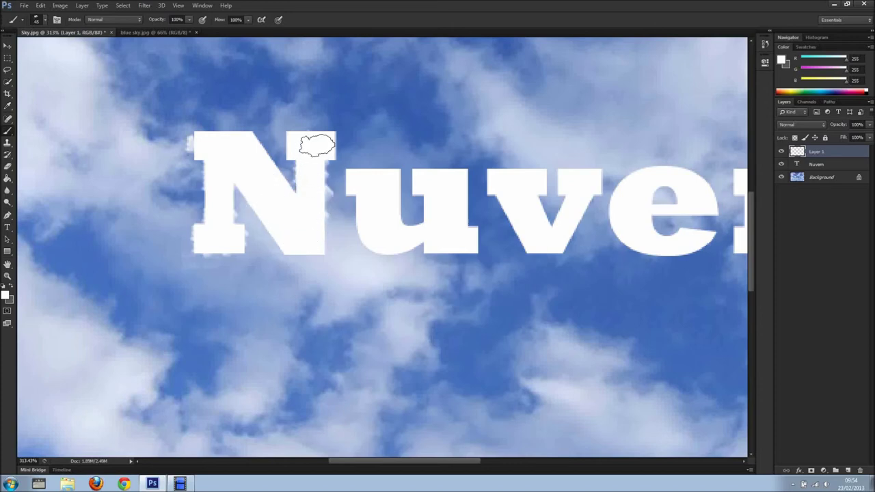
{"action": "mouse_move", "coordinate": [380, 179]}
{"action": "left_mouse_down"}
{"action": "mouse_move", "coordinate": [383, 231]}
{"action": "mouse_move", "coordinate": [460, 239]}
{"action": "mouse_move", "coordinate": [444, 226]}
{"action": "mouse_move", "coordinate": [442, 180]}
{"action": "mouse_move", "coordinate": [430, 181]}
{"action": "mouse_move", "coordinate": [447, 180]}
{"action": "mouse_move", "coordinate": [454, 193]}
{"action": "mouse_move", "coordinate": [449, 228]}
{"action": "mouse_move", "coordinate": [512, 196]}
{"action": "mouse_move", "coordinate": [501, 180]}
{"action": "mouse_move", "coordinate": [524, 182]}
{"action": "mouse_move", "coordinate": [520, 197]}
{"action": "mouse_move", "coordinate": [543, 237]}
{"action": "mouse_move", "coordinate": [572, 224]}
{"action": "left_mouse_up"}
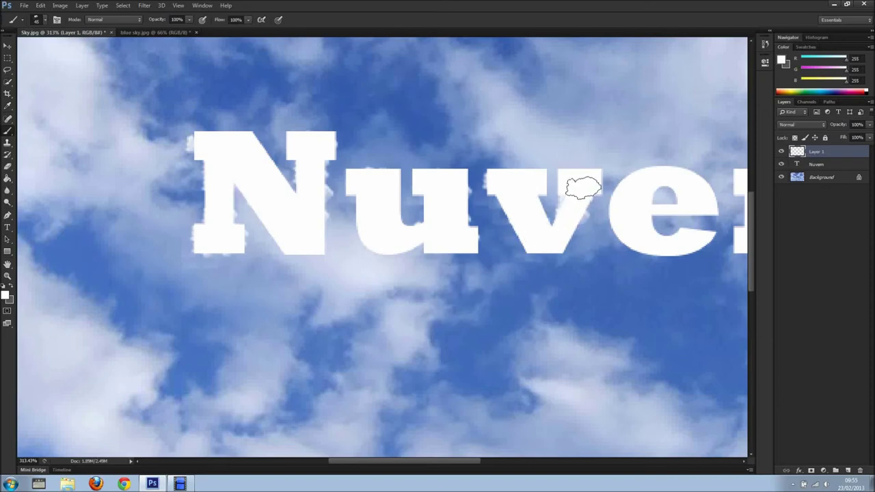
{"action": "left_click_drag", "start_coordinate": [590, 185], "coordinate": [289, 185]}
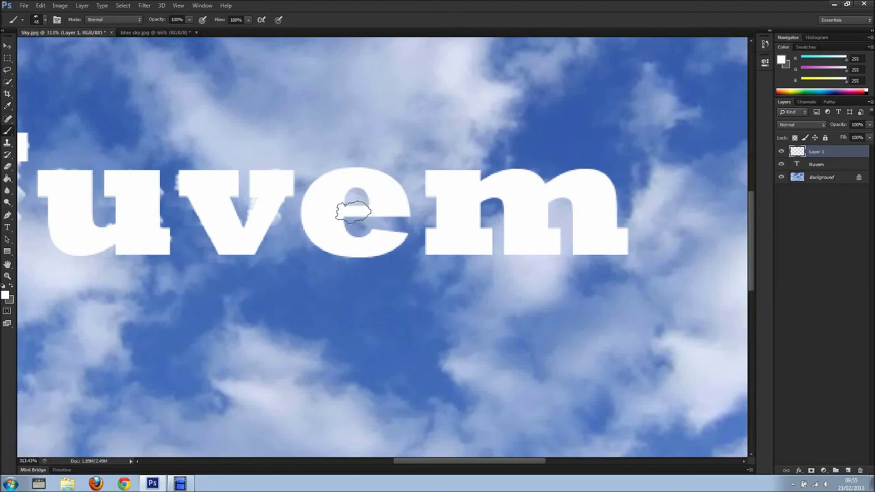
Adjust the brush size, paint cloud texture along the e and m, then zoom out
{"action": "key", "text": "bracketleft"}
{"action": "key", "text": "bracketleft"}
{"action": "key", "text": "bracketright"}
{"action": "key", "text": "bracketright"}
{"action": "key", "text": "bracketright"}
{"action": "key", "text": "bracketright"}
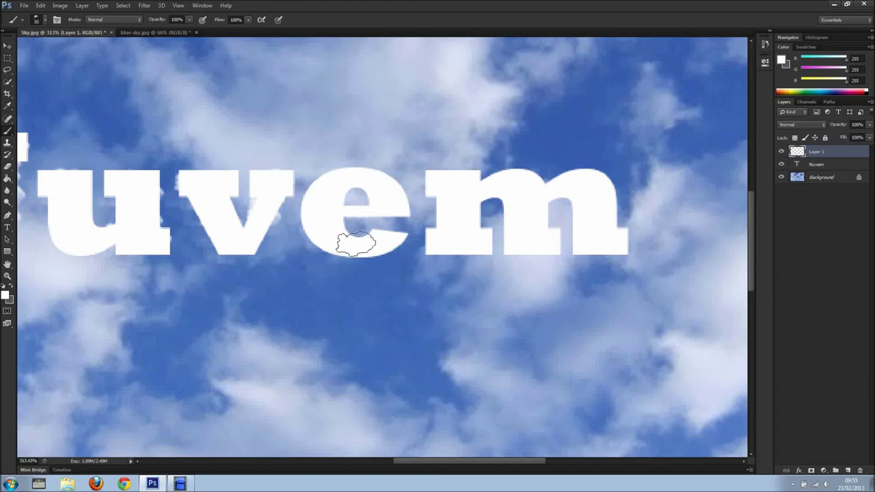
{"action": "key", "text": "bracketright"}
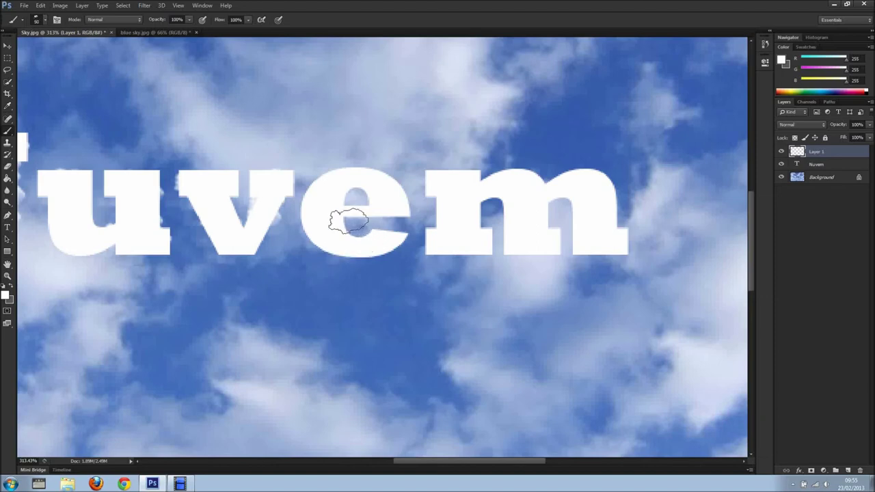
{"action": "key", "text": "bracketleft"}
{"action": "mouse_move", "coordinate": [380, 240]}
{"action": "left_mouse_down"}
{"action": "mouse_move", "coordinate": [335, 242]}
{"action": "mouse_move", "coordinate": [323, 219]}
{"action": "mouse_move", "coordinate": [326, 191]}
{"action": "mouse_move", "coordinate": [334, 198]}
{"action": "left_mouse_up"}
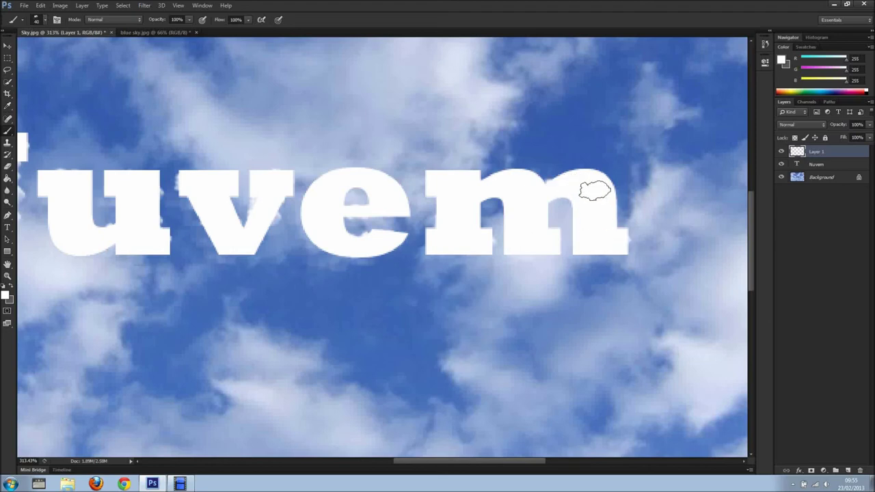
{"action": "scroll", "coordinate": [598, 203], "scroll_direction": "down", "scroll_amount": 2}
{"action": "scroll", "coordinate": [537, 201], "scroll_direction": "down", "scroll_amount": 1}
{"action": "scroll", "coordinate": [537, 195], "scroll_direction": "down", "scroll_amount": 1}
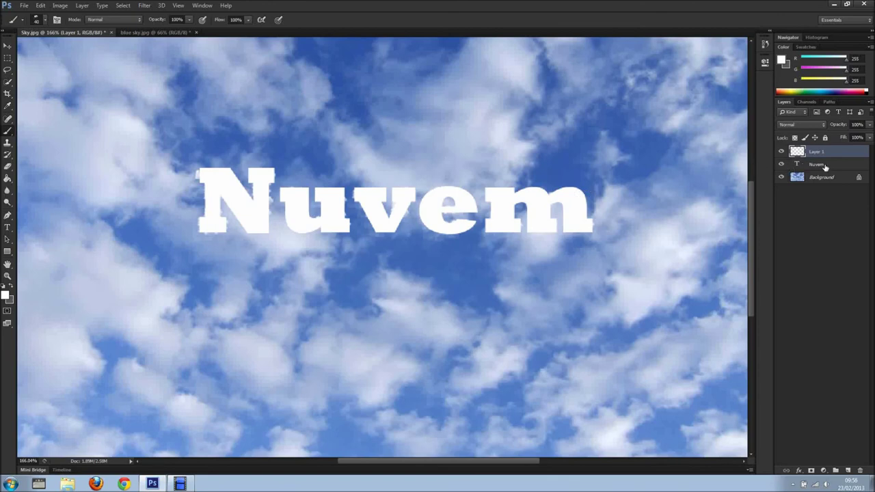
Hide the solid Nuvem text layer and touch up the N's right stroke and the u
{"action": "left_click", "coordinate": [782, 165]}
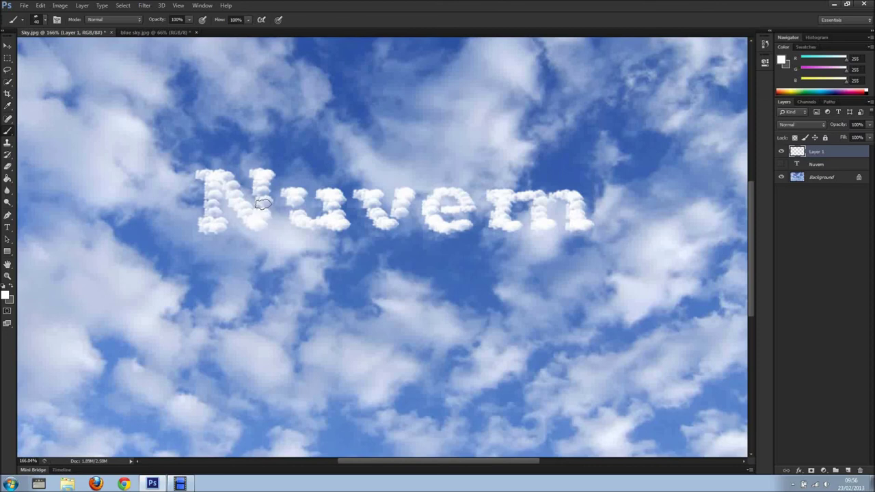
{"action": "left_click_drag", "start_coordinate": [263, 207], "coordinate": [260, 195]}
{"action": "left_click_drag", "start_coordinate": [328, 210], "coordinate": [328, 221]}
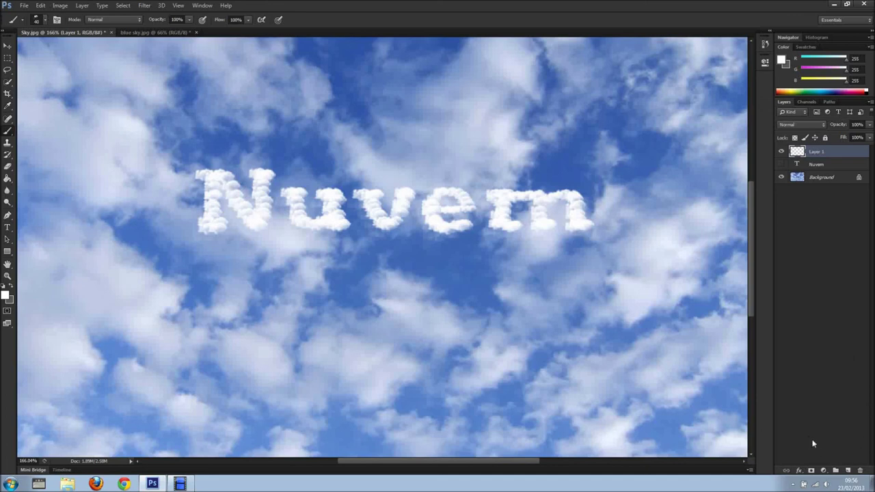
{"action": "left_click", "coordinate": [799, 471]}
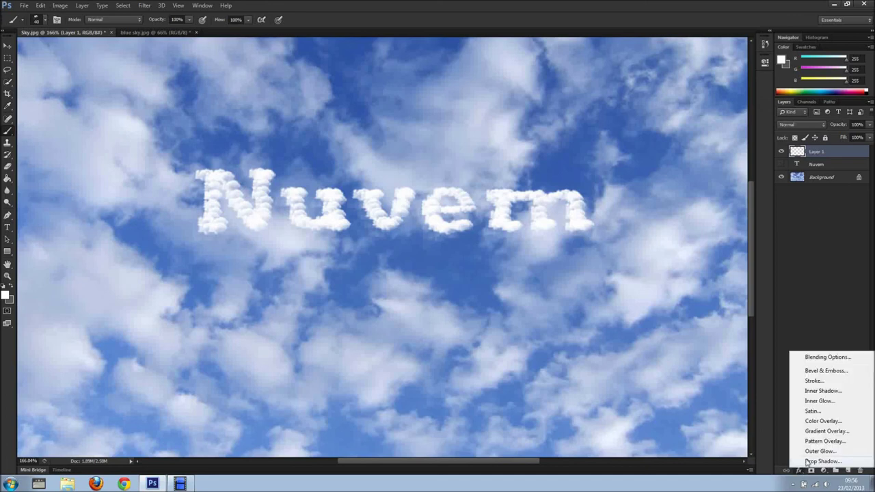
Add a 75% opacity drop shadow with 0 distance to the cloud layer and fit the image on screen
{"action": "left_click", "coordinate": [822, 461]}
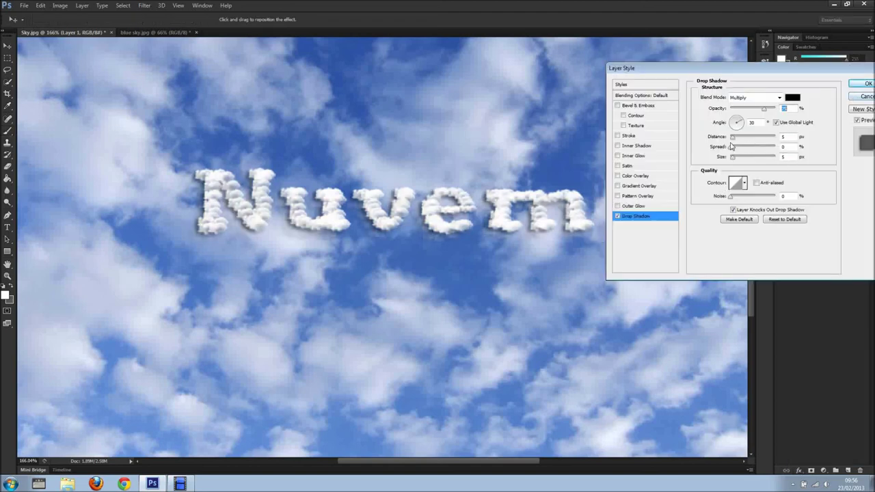
{"action": "type", "text": "0"}
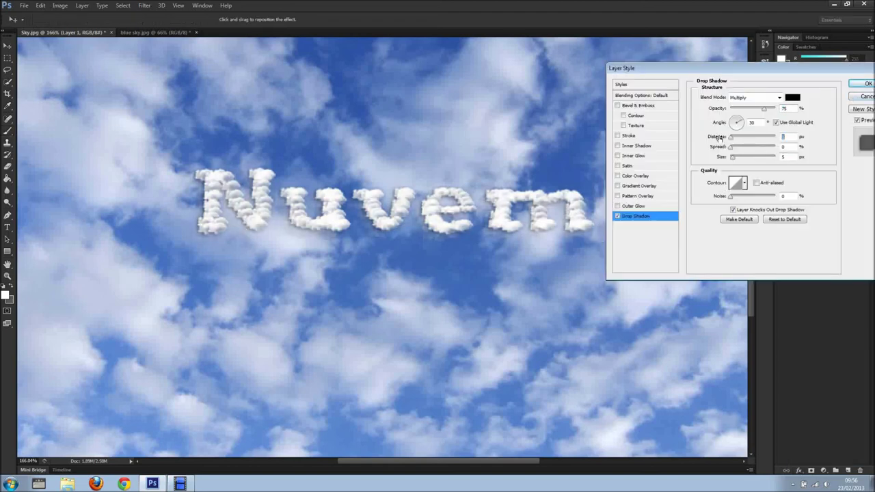
{"action": "key", "text": "shift+Tab"}
{"action": "key", "text": "shift+Tab"}
{"action": "left_click", "coordinate": [865, 83]}
{"action": "key", "text": "ctrl+0"}
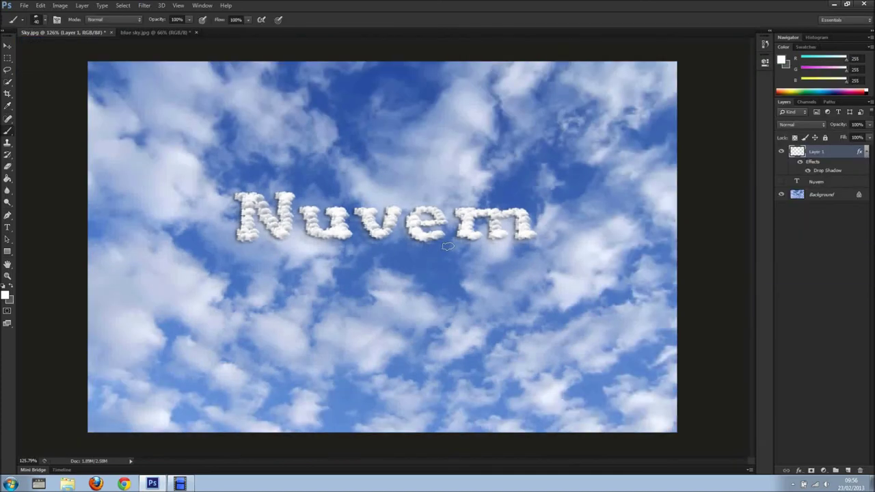